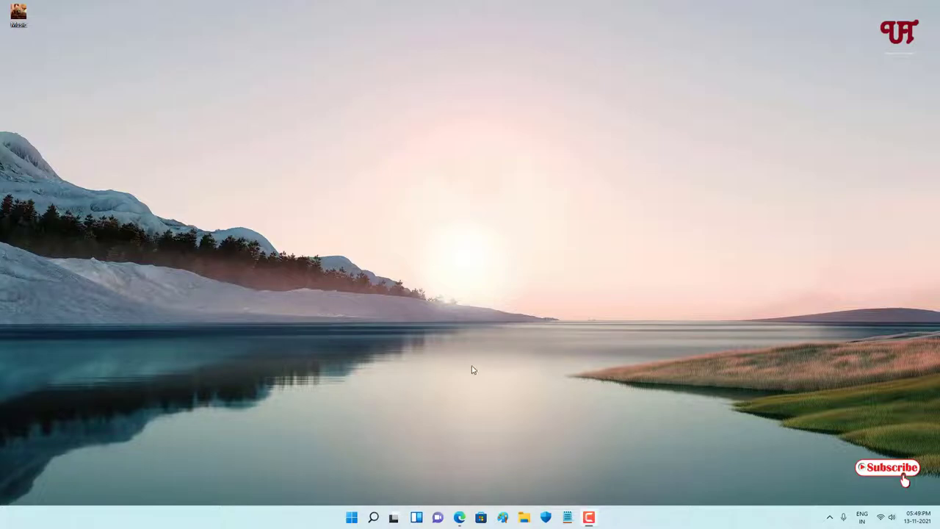
- Open the imploded.com Helium Converter for Windows page and review its supported source and target formats
click(460, 516)
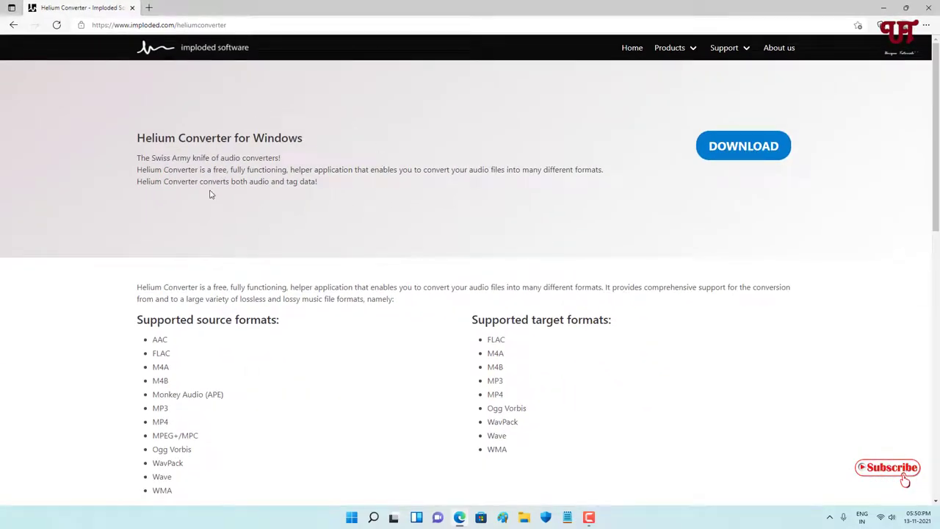
scroll(229, 314, down, 1)
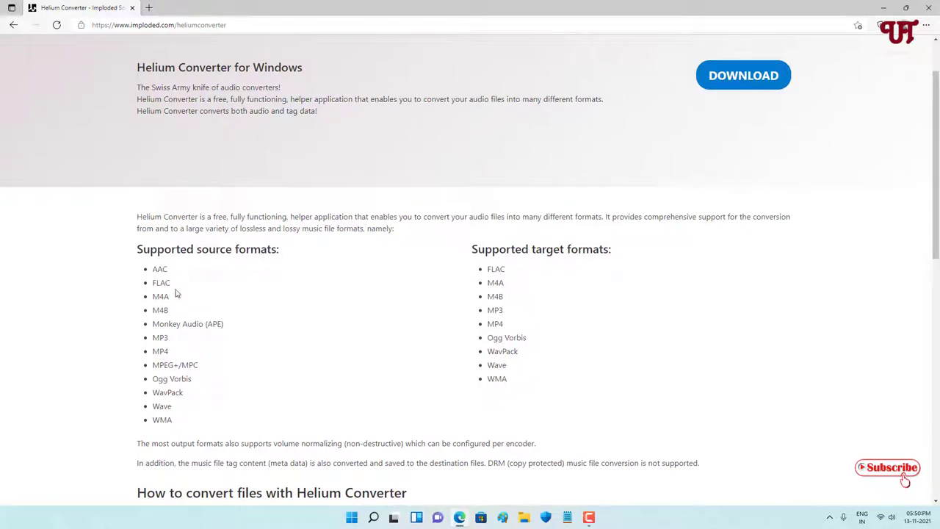
scroll(161, 293, down, 1)
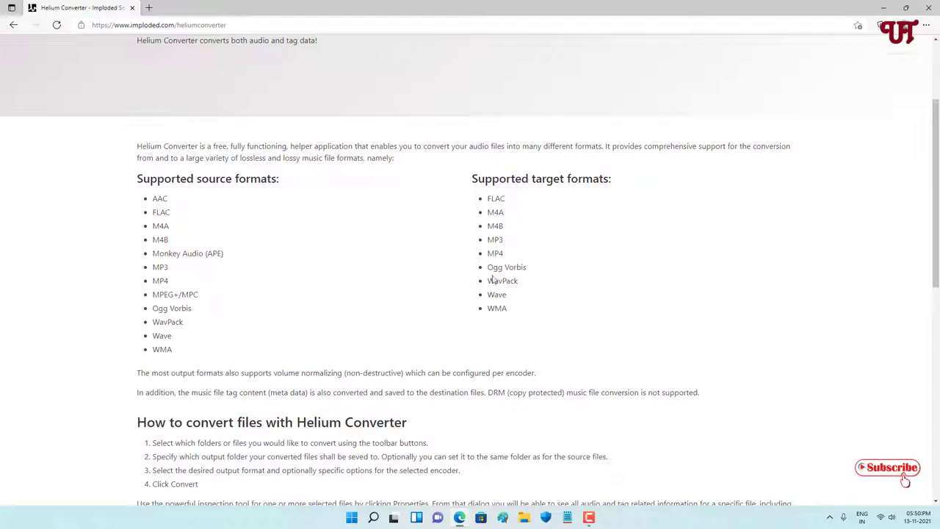
scroll(485, 323, down, 2)
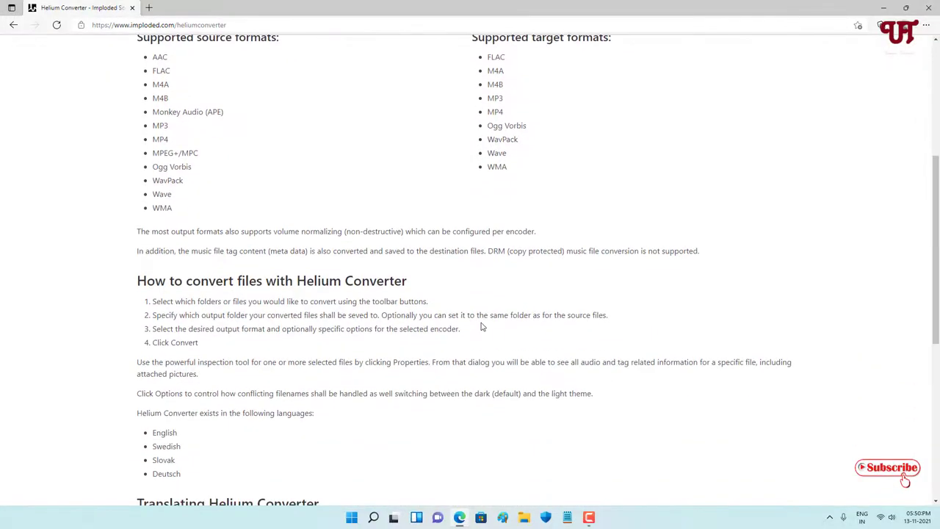
scroll(482, 326, down, 5)
scroll(482, 326, up, 9)
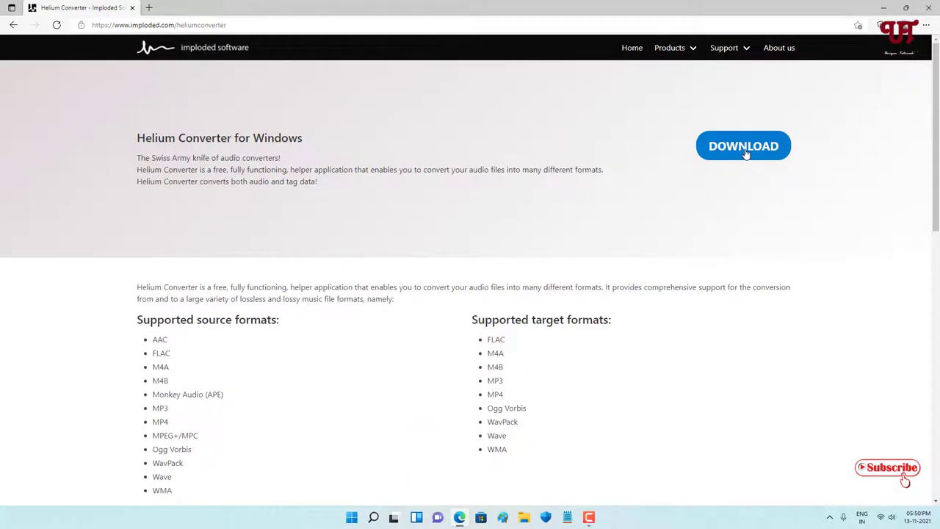
- Download the 9,974 KB heliumconverter installer, show it in the Downloads folder, and close Edge
click(744, 147)
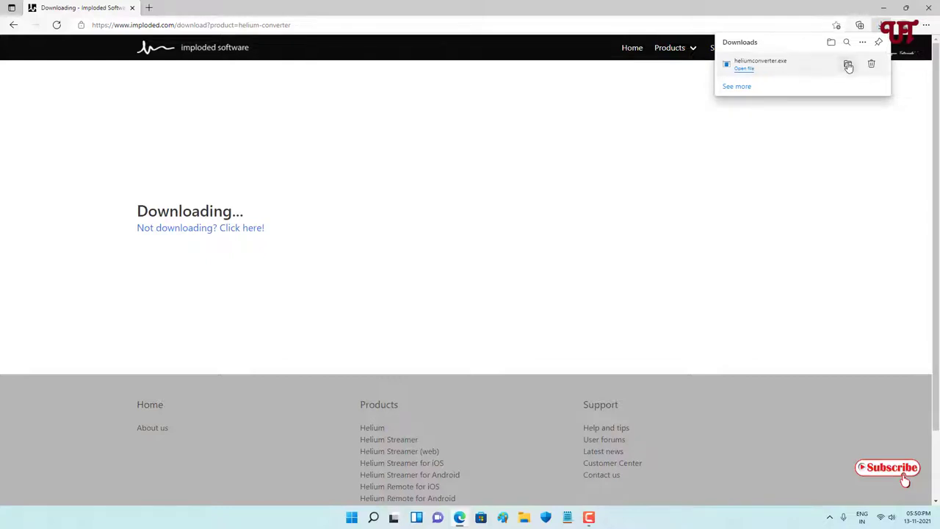
click(848, 66)
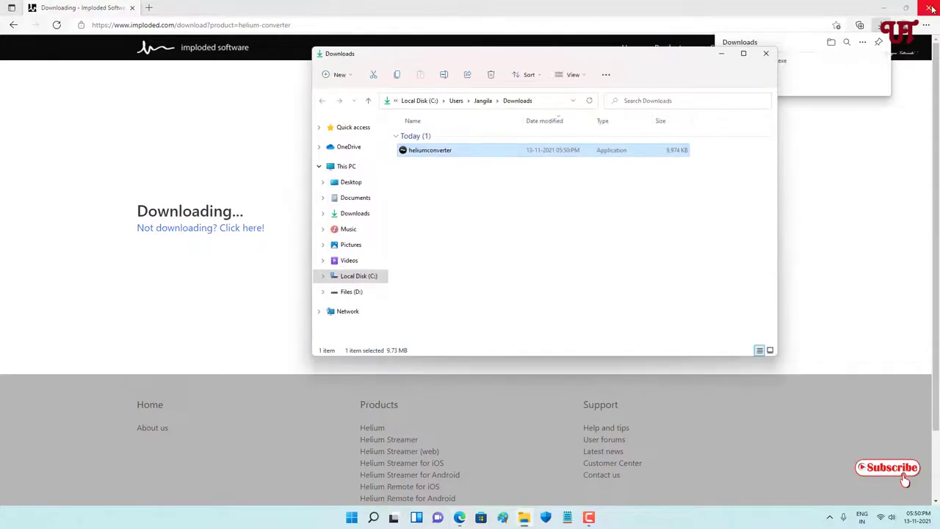
click(931, 8)
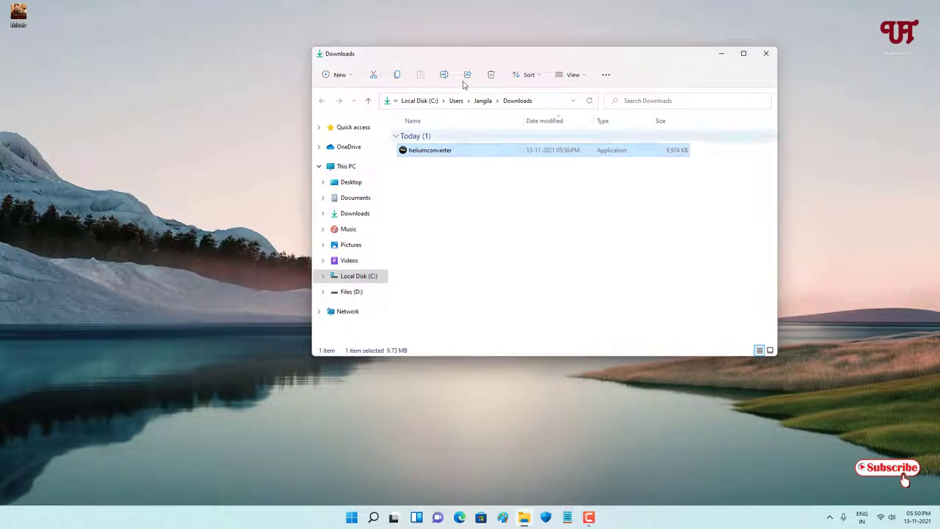
drag(458, 59, 361, 64)
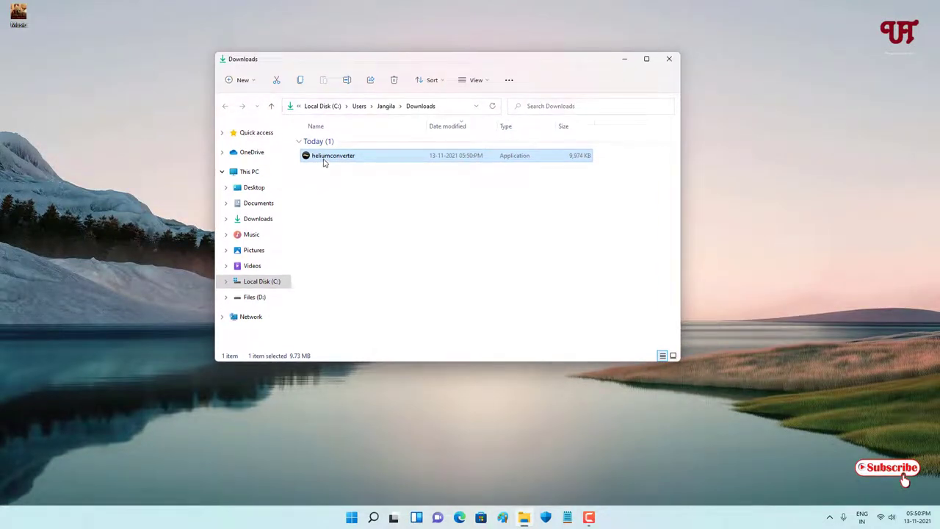
- Install Helium Converter with the default location and Start Menu folder plus a desktop shortcut
double_click(330, 156)
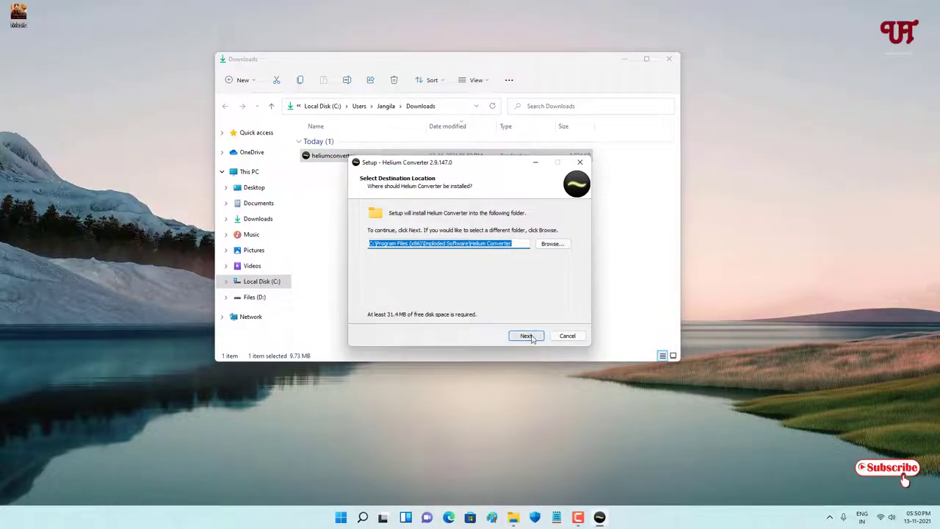
click(526, 335)
click(529, 337)
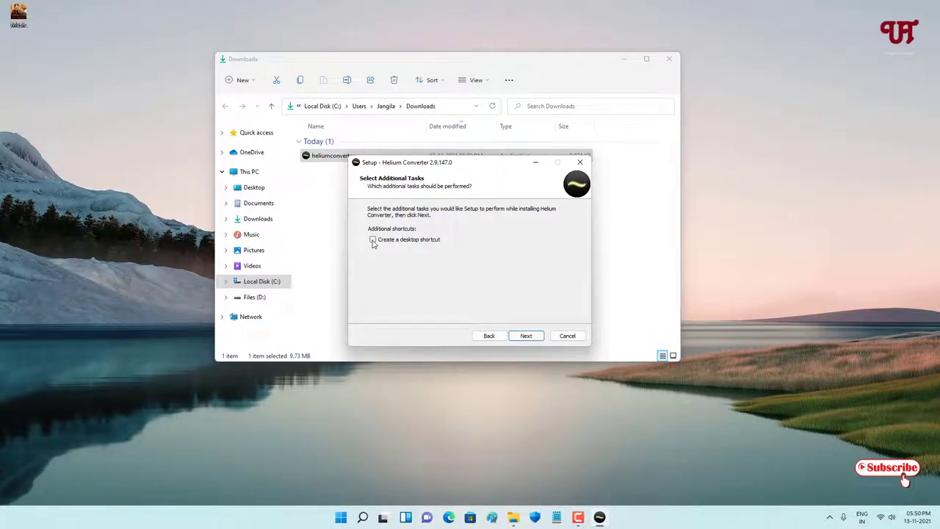
click(530, 336)
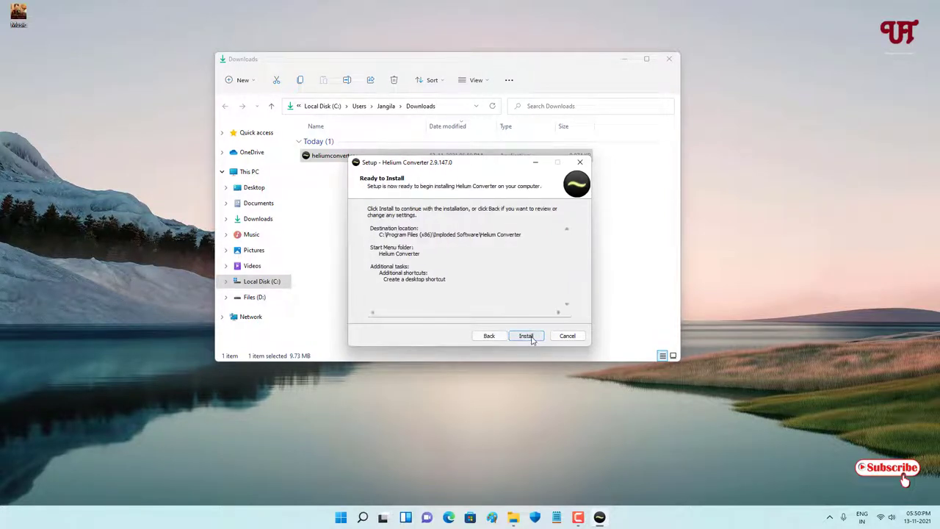
click(531, 337)
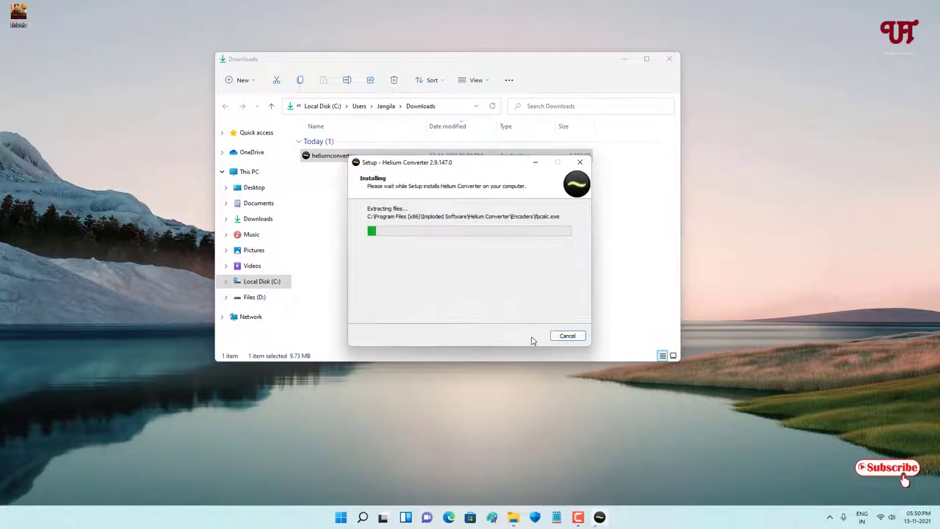
click(673, 62)
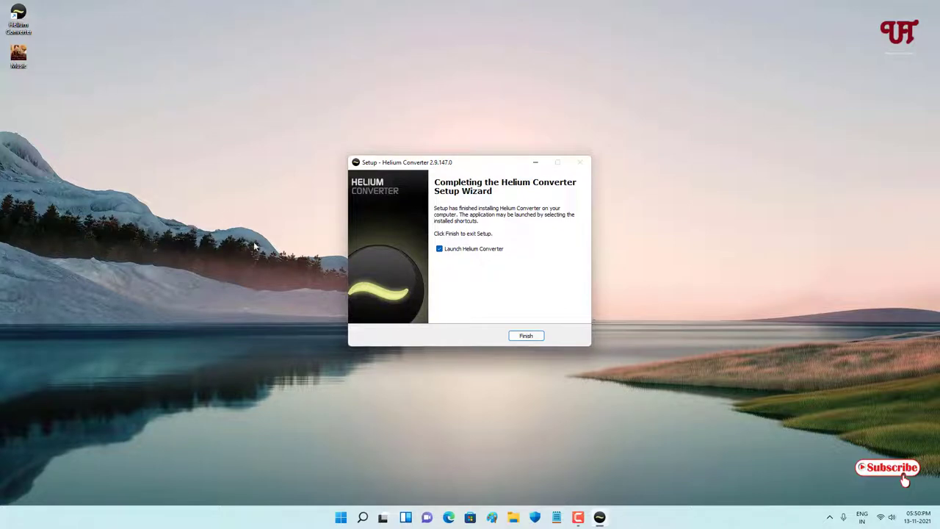
- Finish setup to launch Helium Converter, then confirm the desktop Music file is a 7.87 MB MP3
click(526, 336)
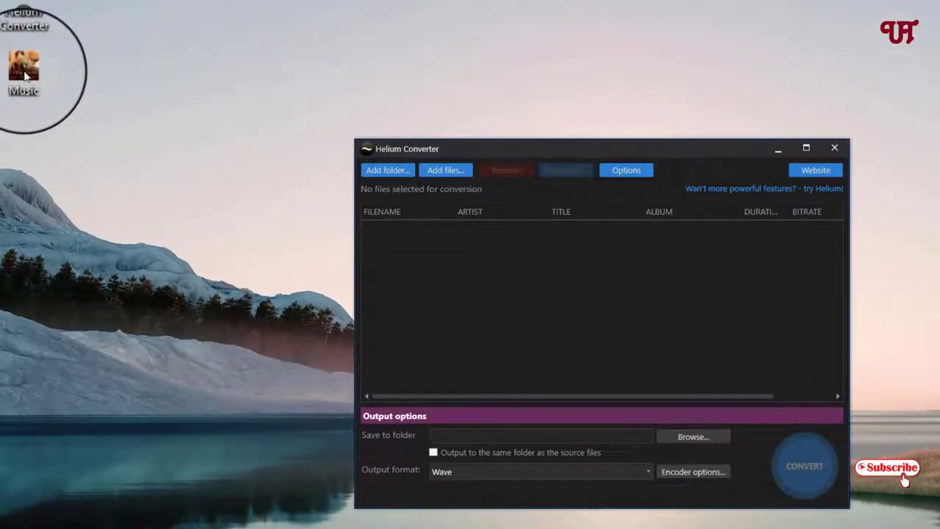
right_click(24, 73)
click(65, 194)
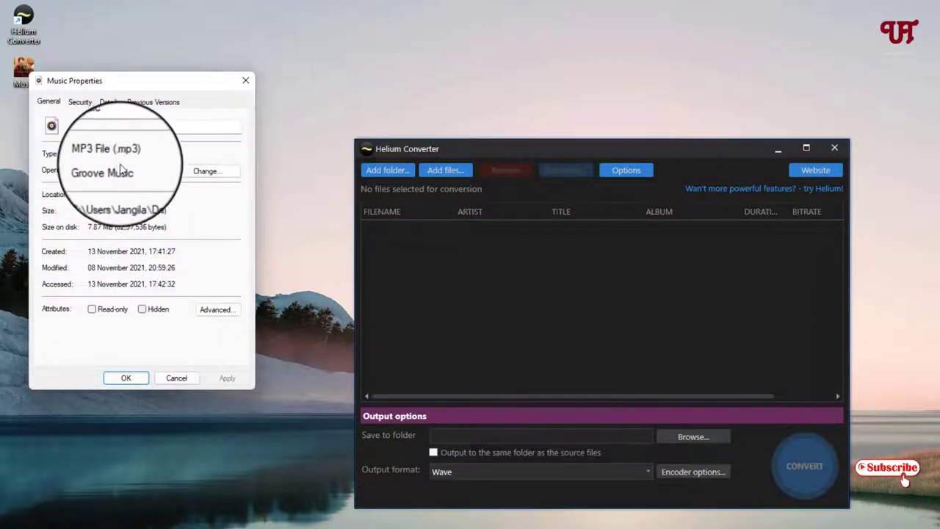
click(246, 81)
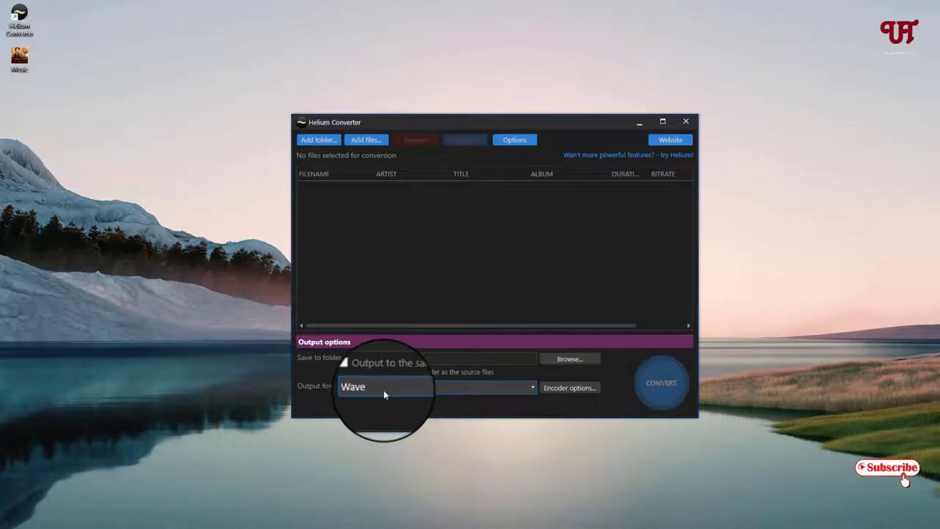
click(383, 390)
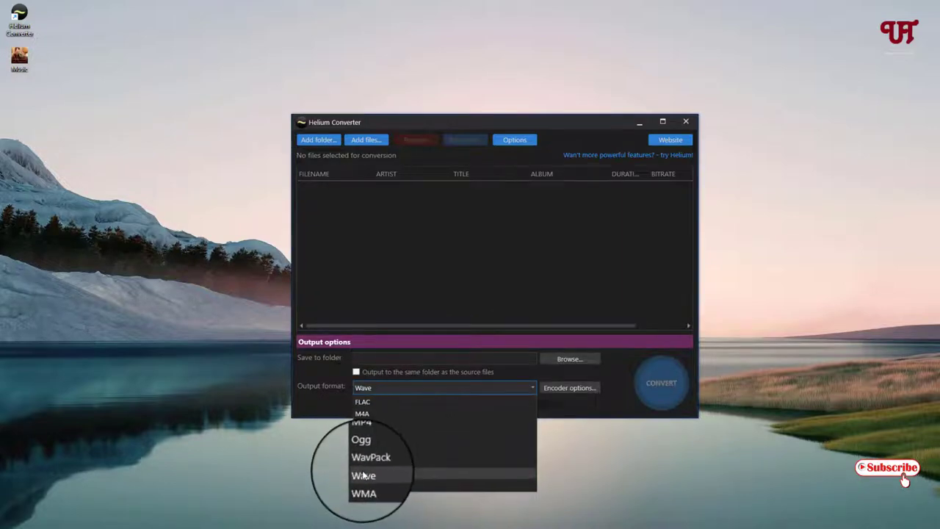
click(365, 474)
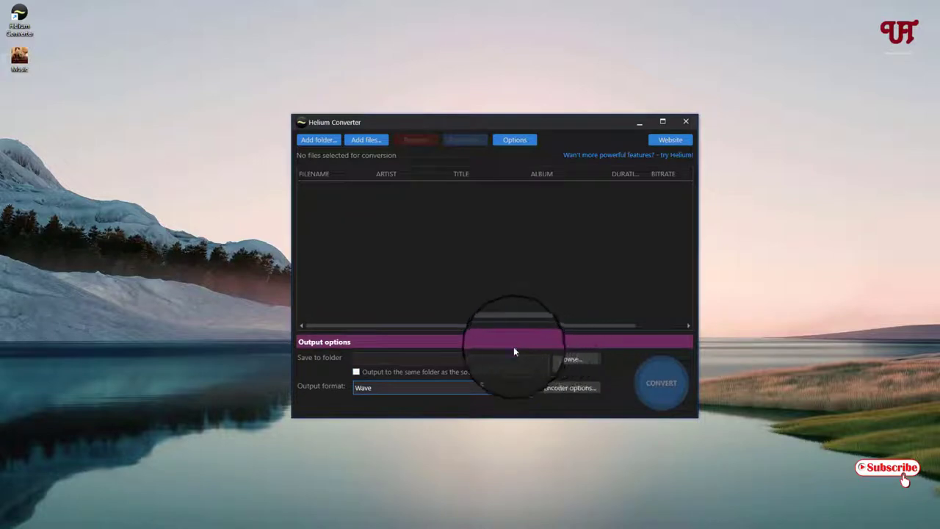
- Point the Save to folder setting at the user's Desktop
click(569, 362)
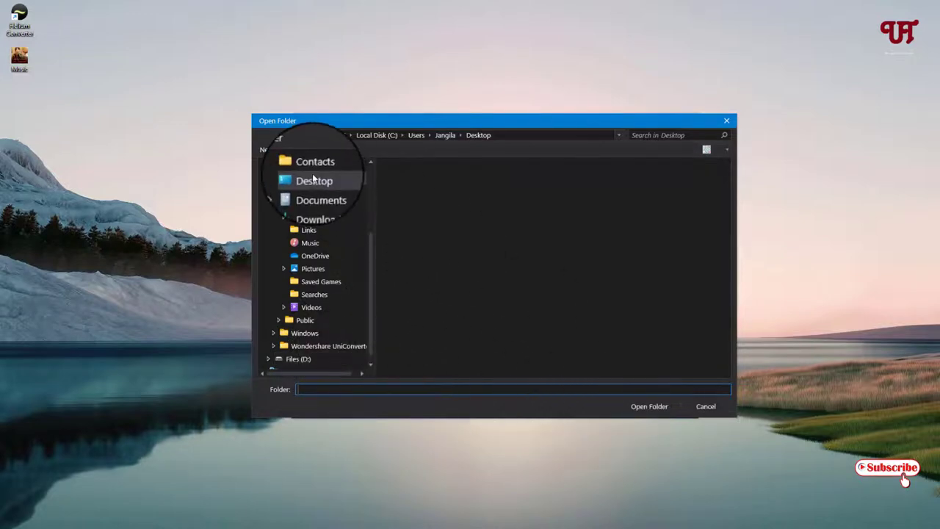
click(649, 406)
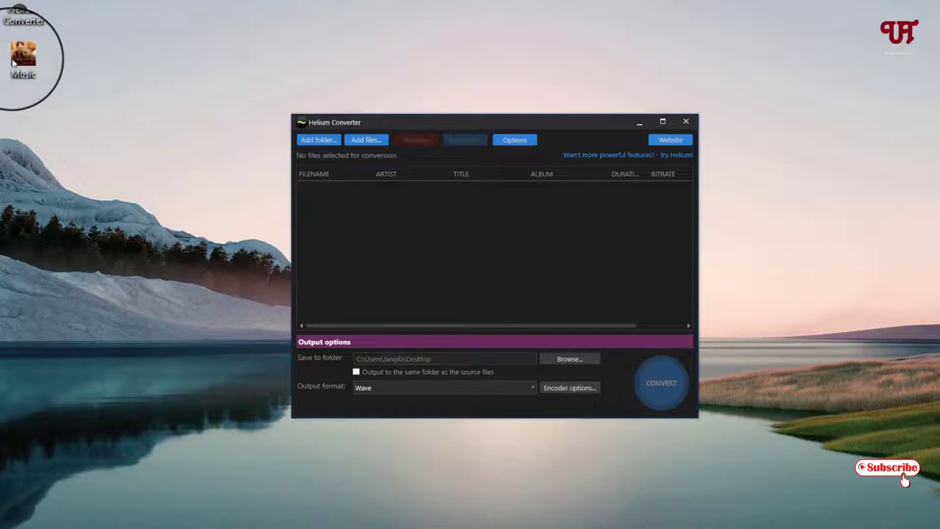
- Load the desktop Music MP3 (Joganiya - Shivi) and convert it to a Wave file
drag(13, 64, 357, 258)
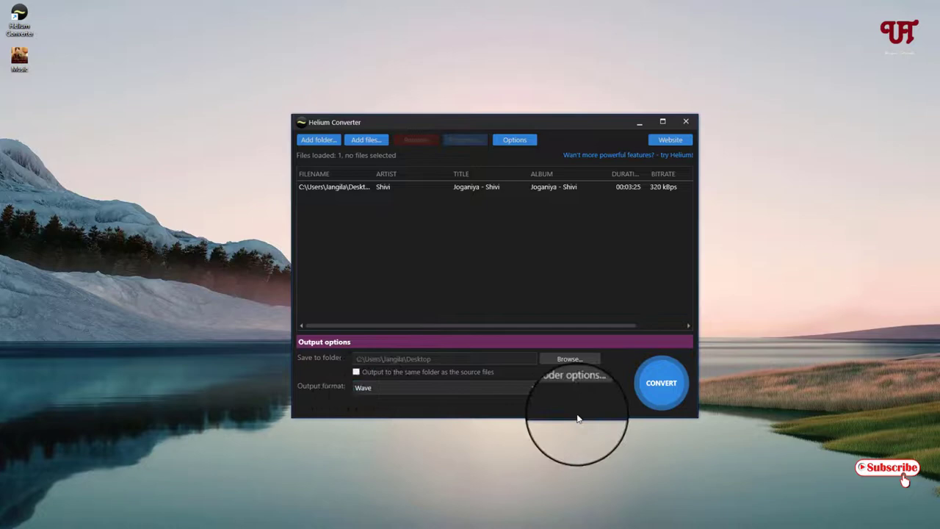
click(674, 394)
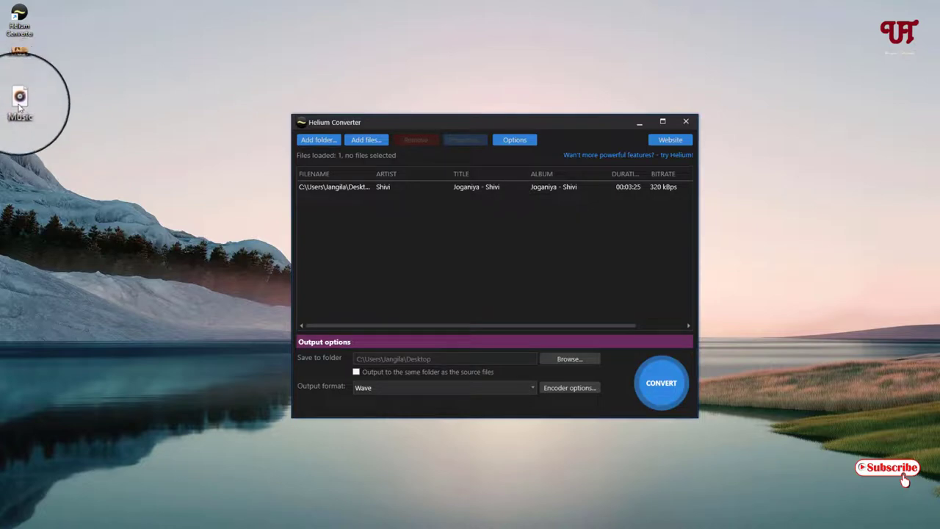
right_click(19, 105)
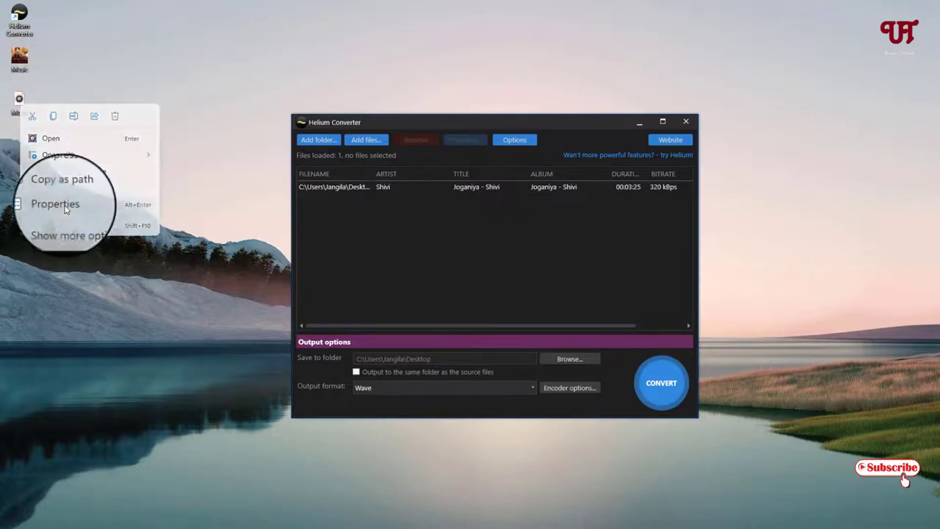
click(46, 195)
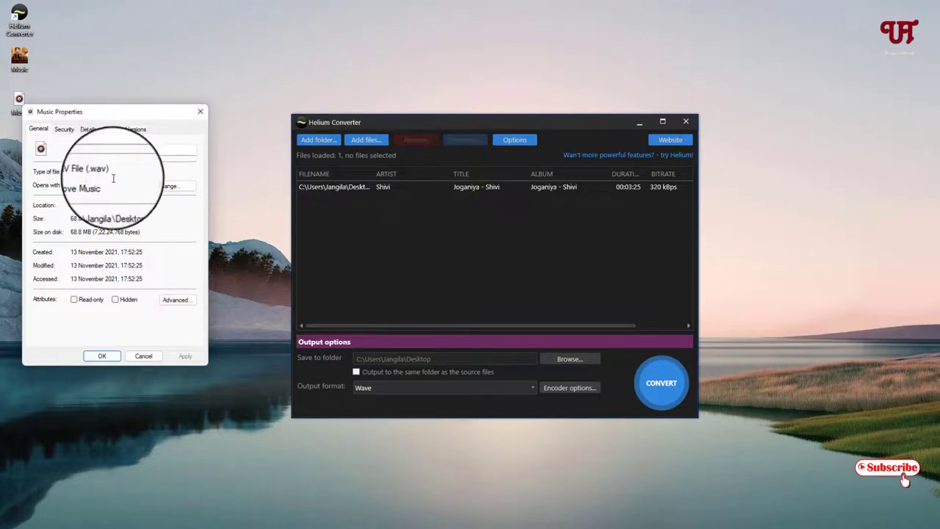
click(200, 111)
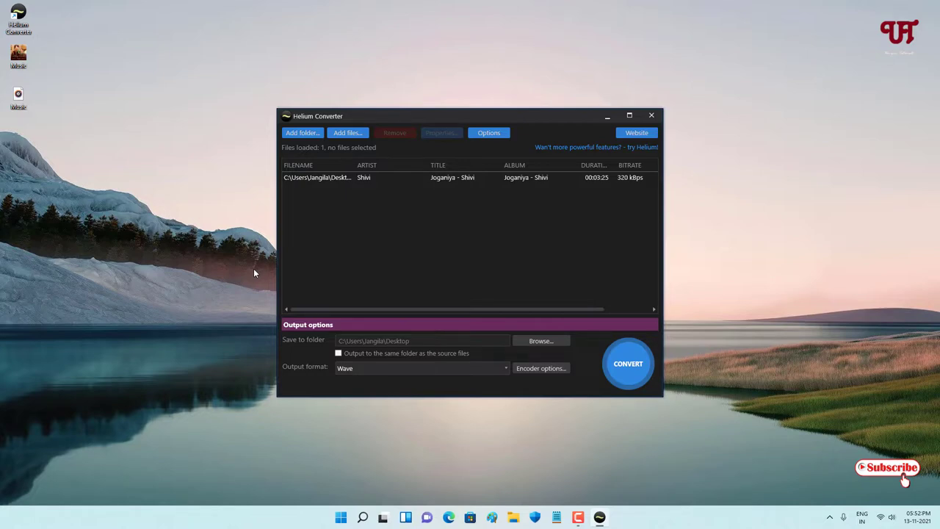
- Close the Helium Converter window, leaving both Music files on the desktop
click(657, 117)
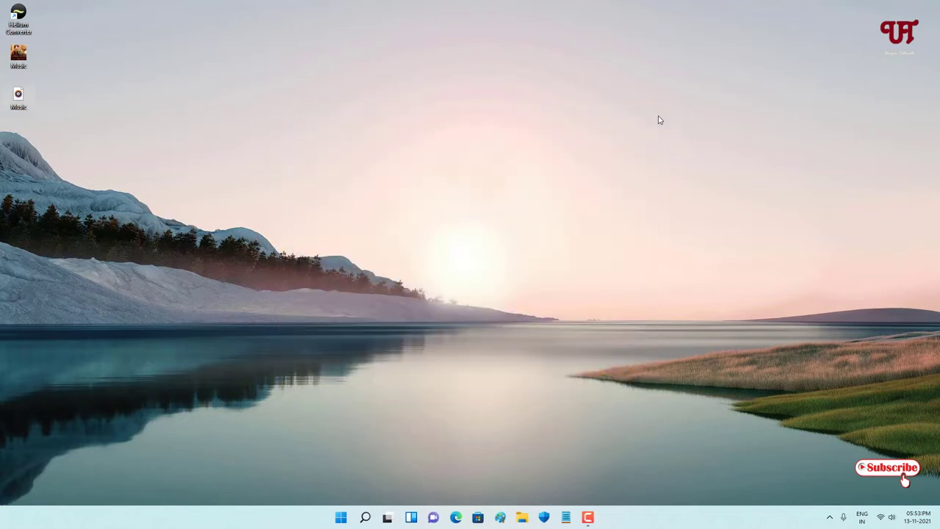